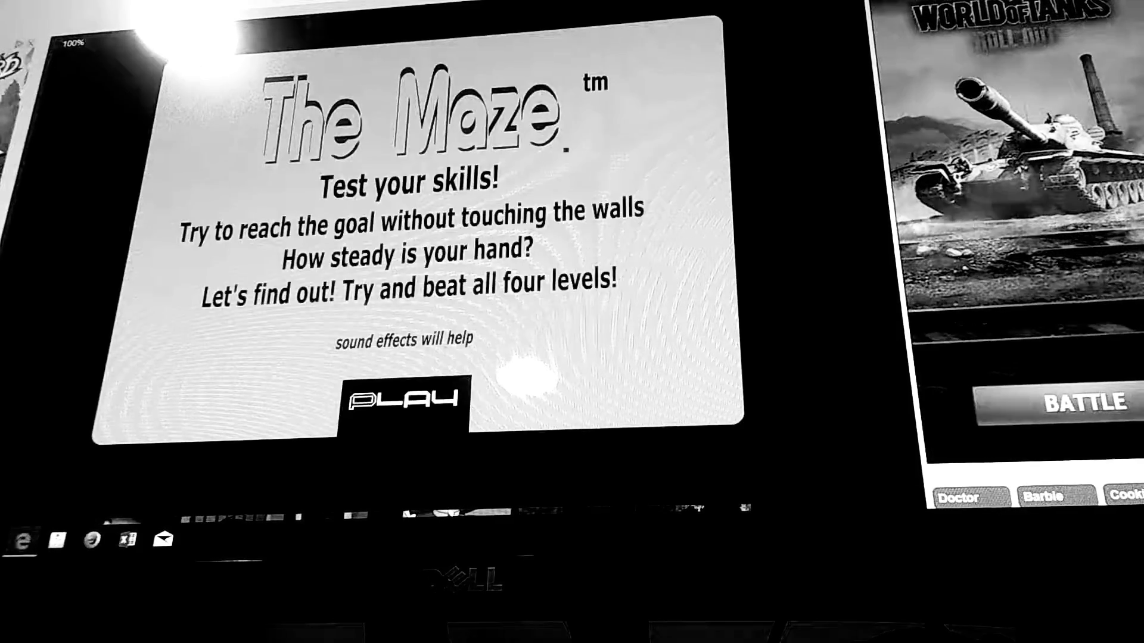
- Start Level 1 from the title screen, restarting it several times after failed Level 2 attempts
left_click(430, 401)
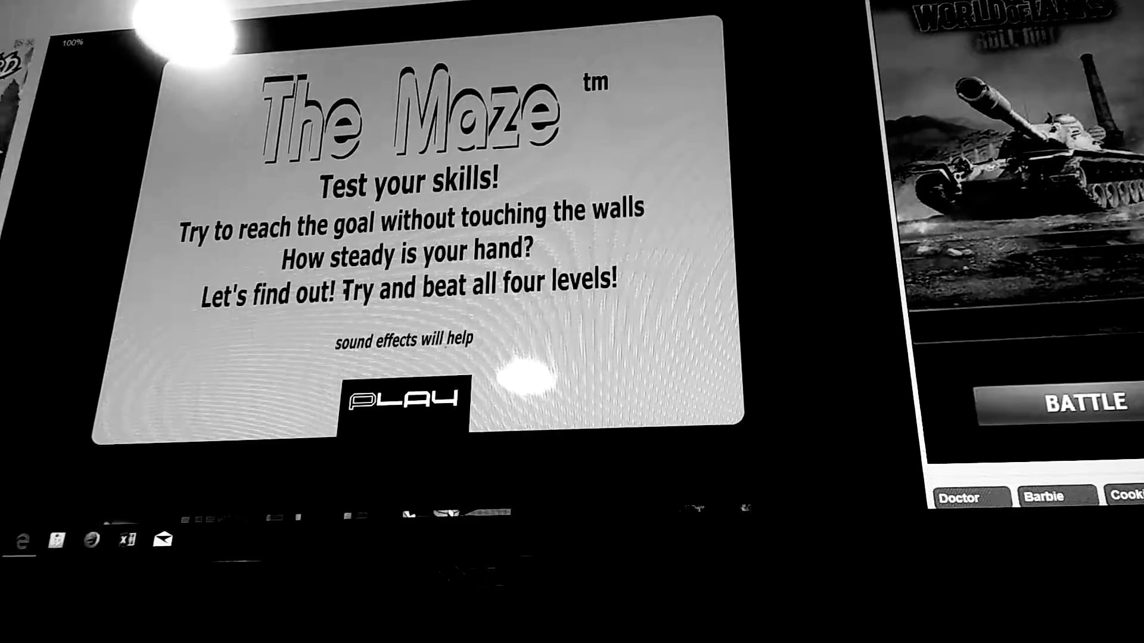
left_click(349, 416)
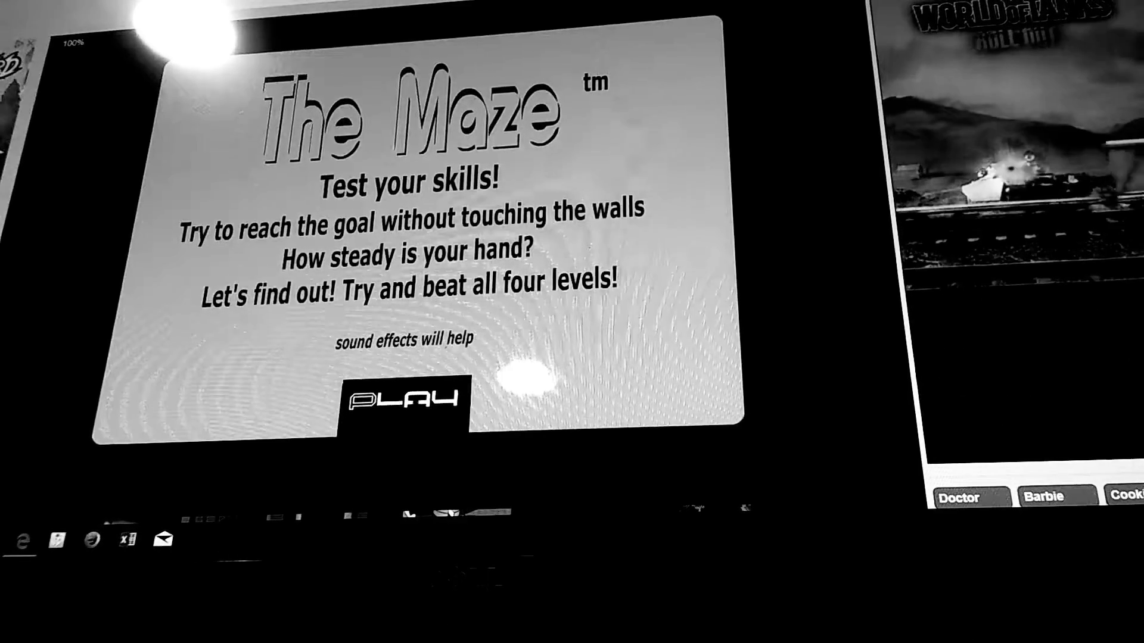
left_click(404, 399)
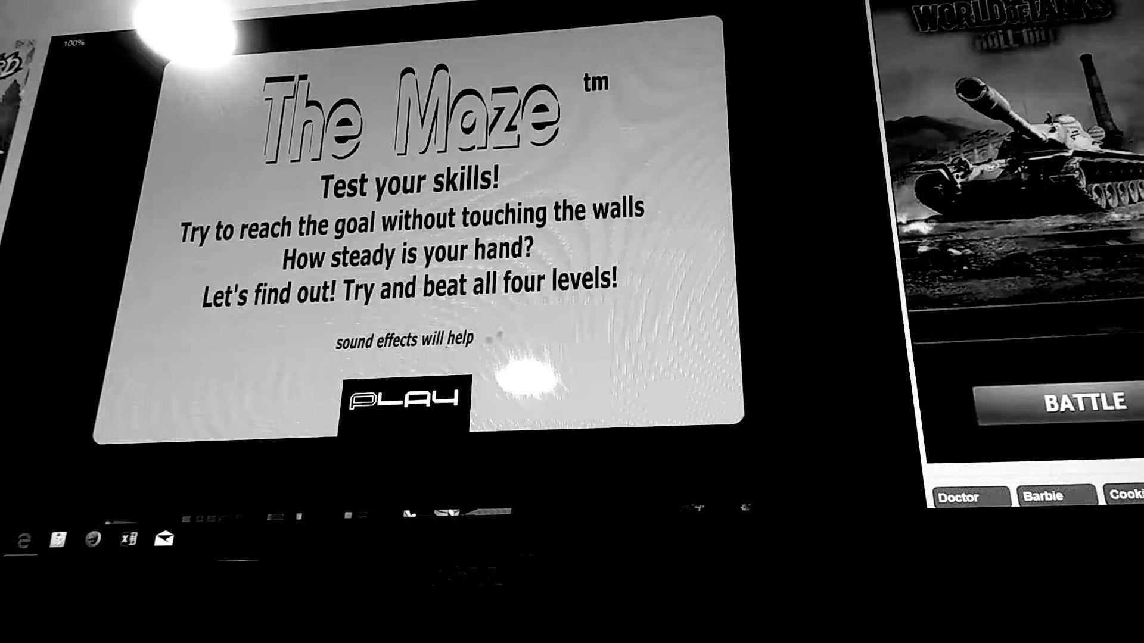
left_click(407, 403)
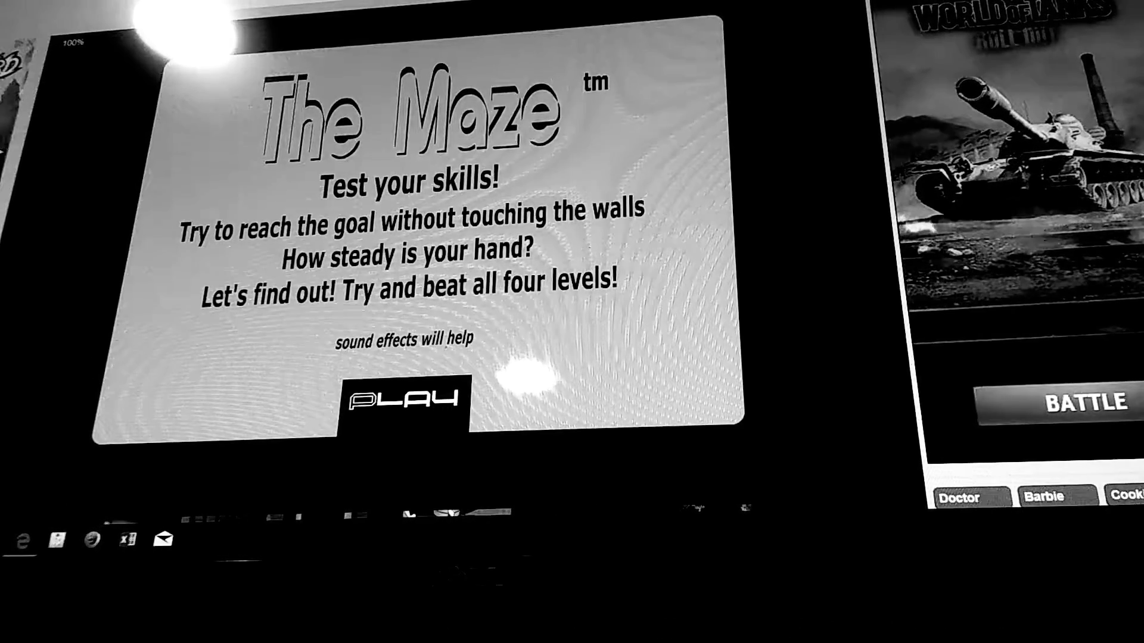
left_click(420, 403)
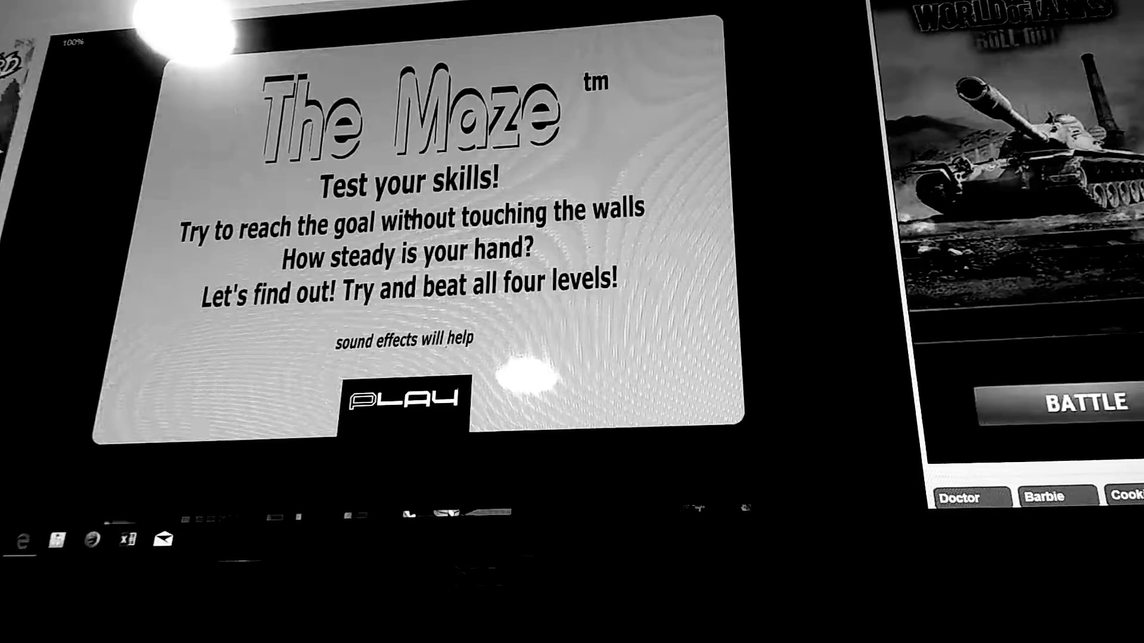
left_click(426, 393)
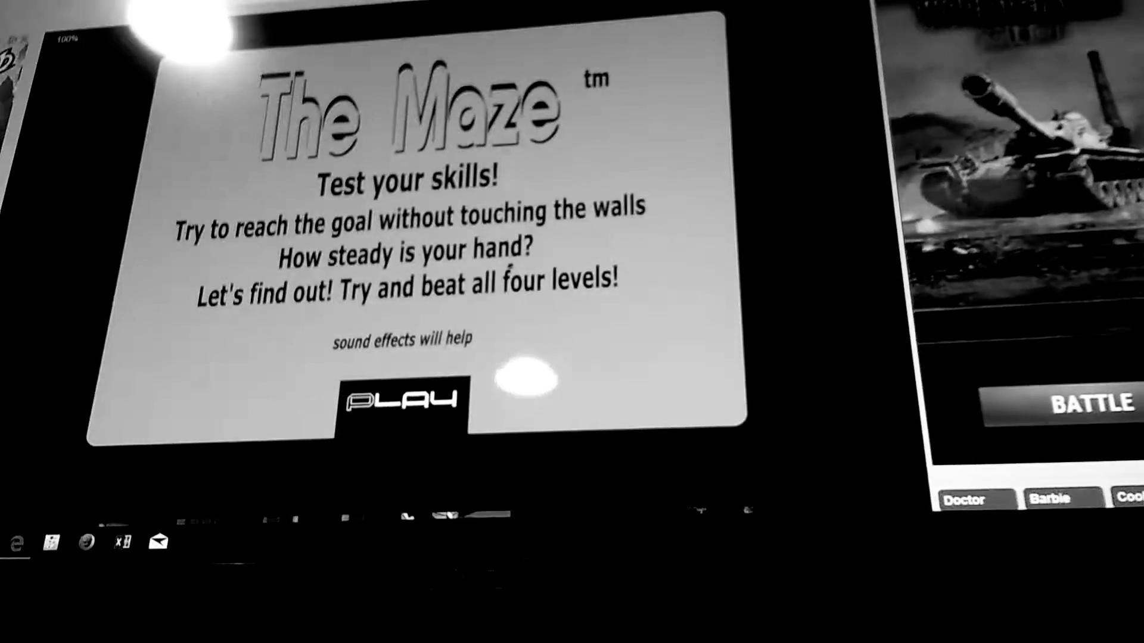
- Restart Level 1 and begin moving the marker down its wide corridor
left_click(403, 400)
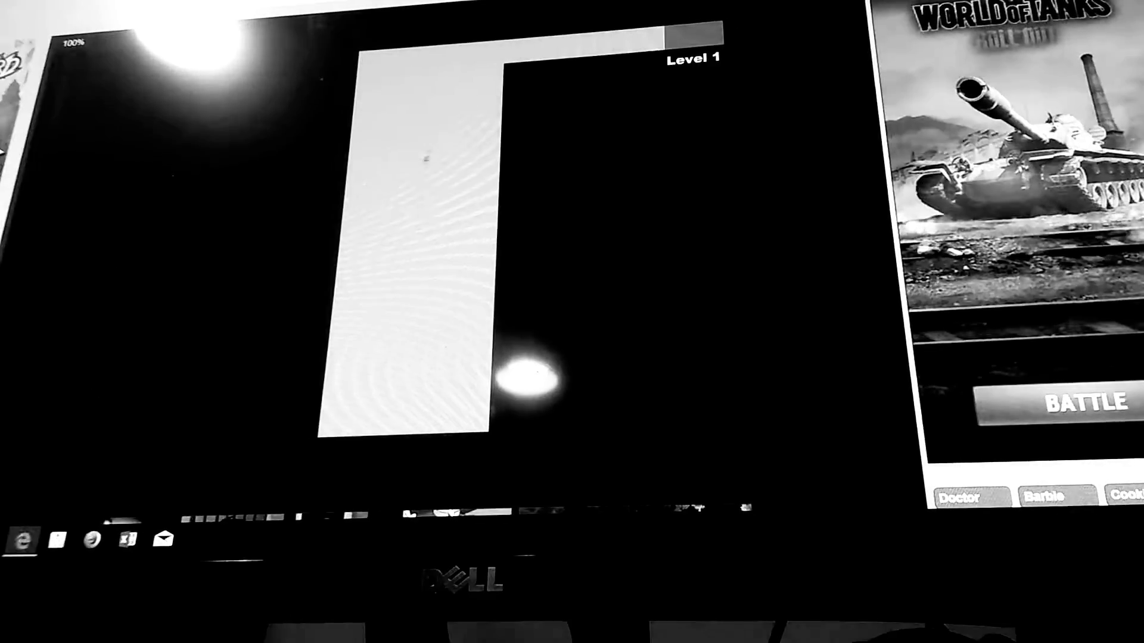